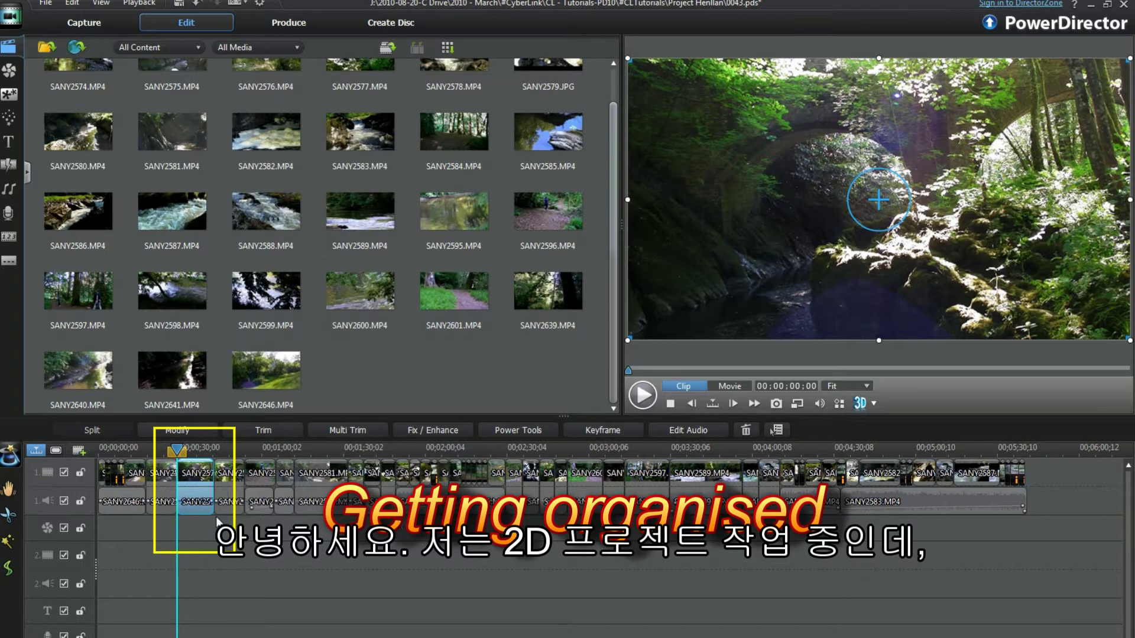
- Open Power Tool Settings for the selected timeline clip, showing 2D to 3D at Scene Depth 128
click(520, 431)
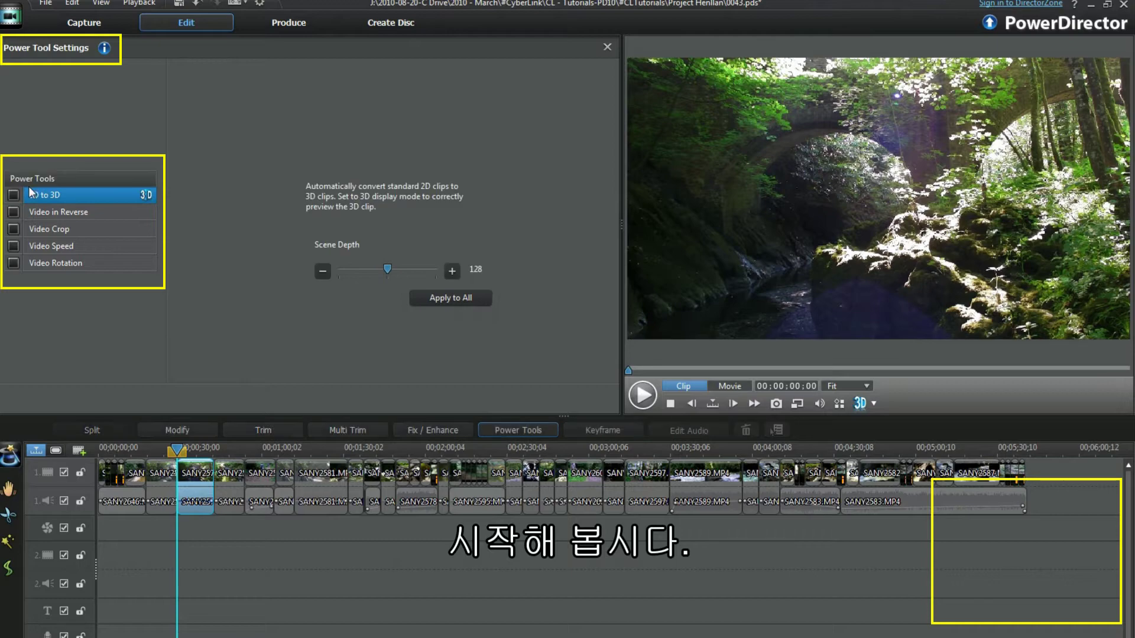
- Enable 2D to 3D on the forest clip and preview it in Anaglyph Red/Cyan mode
click(13, 195)
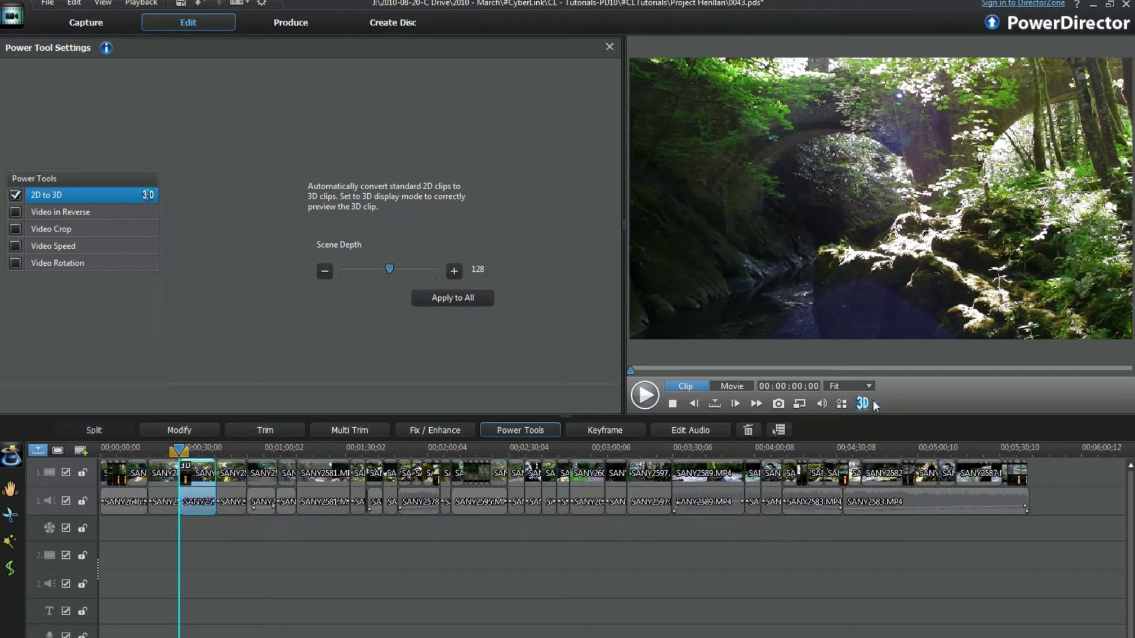
click(876, 404)
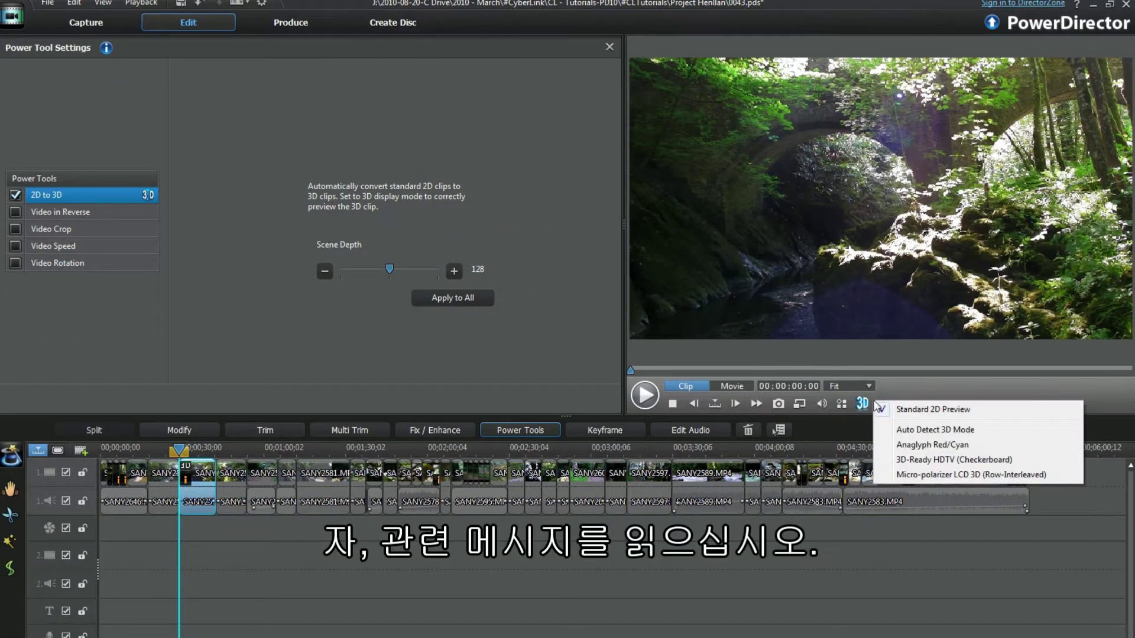
click(894, 446)
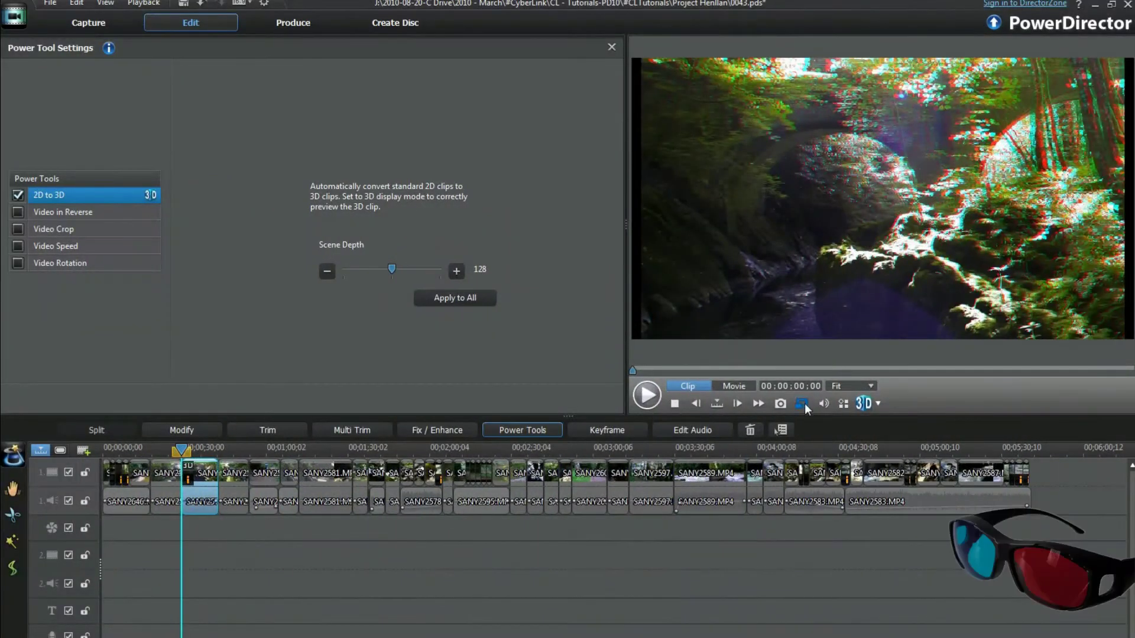
- Check the preview quality options, then set the 3D display mode to Standard 2D Preview
click(802, 403)
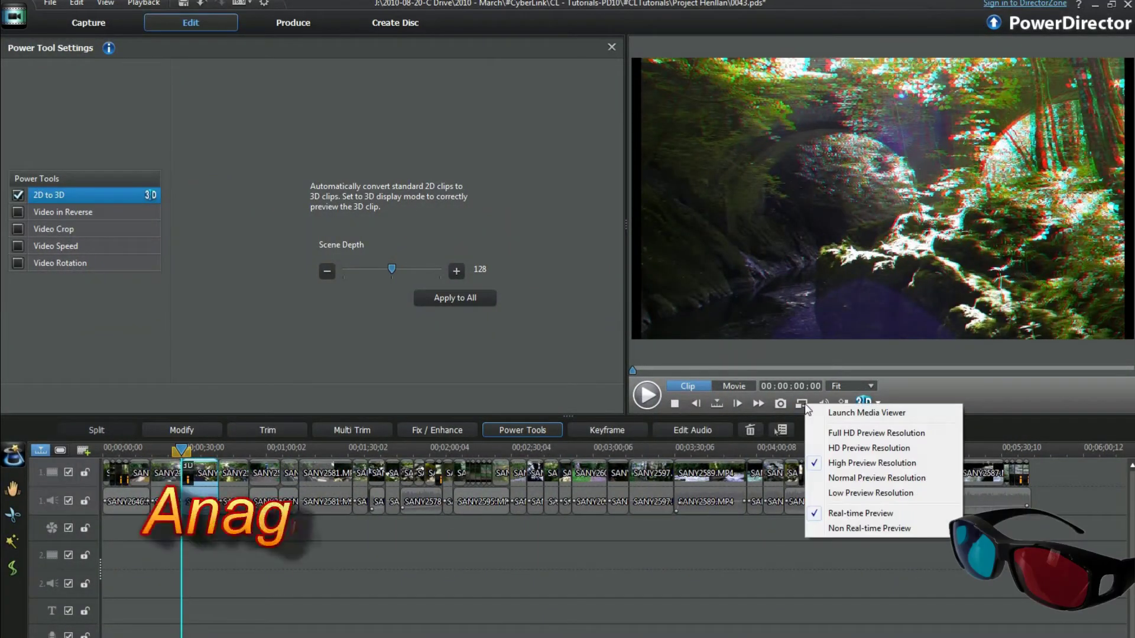
click(827, 414)
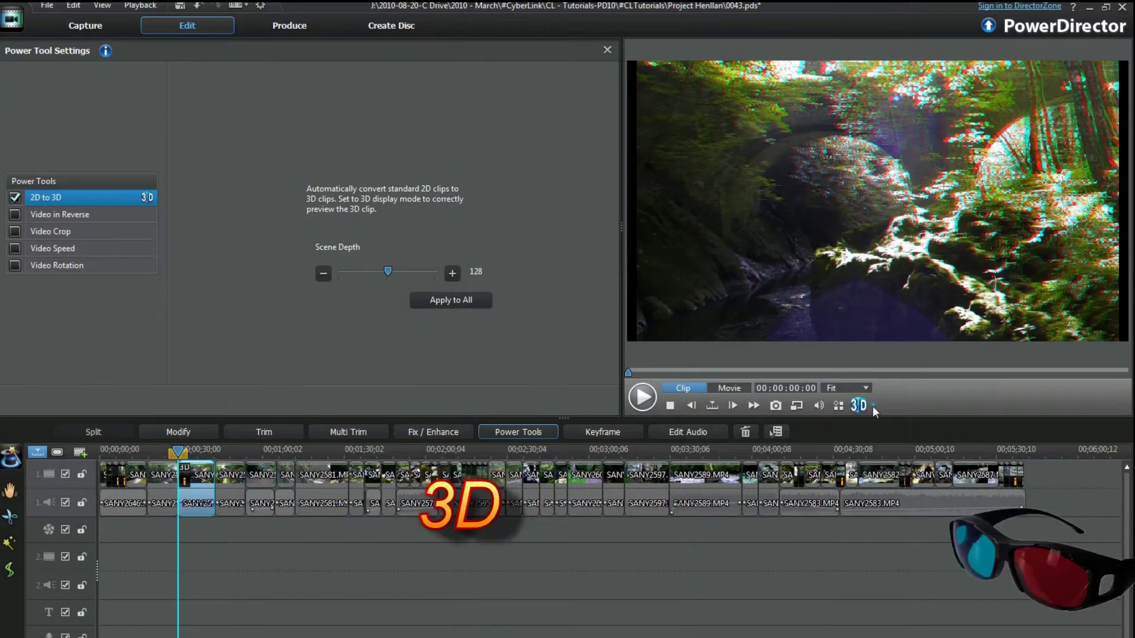
click(878, 404)
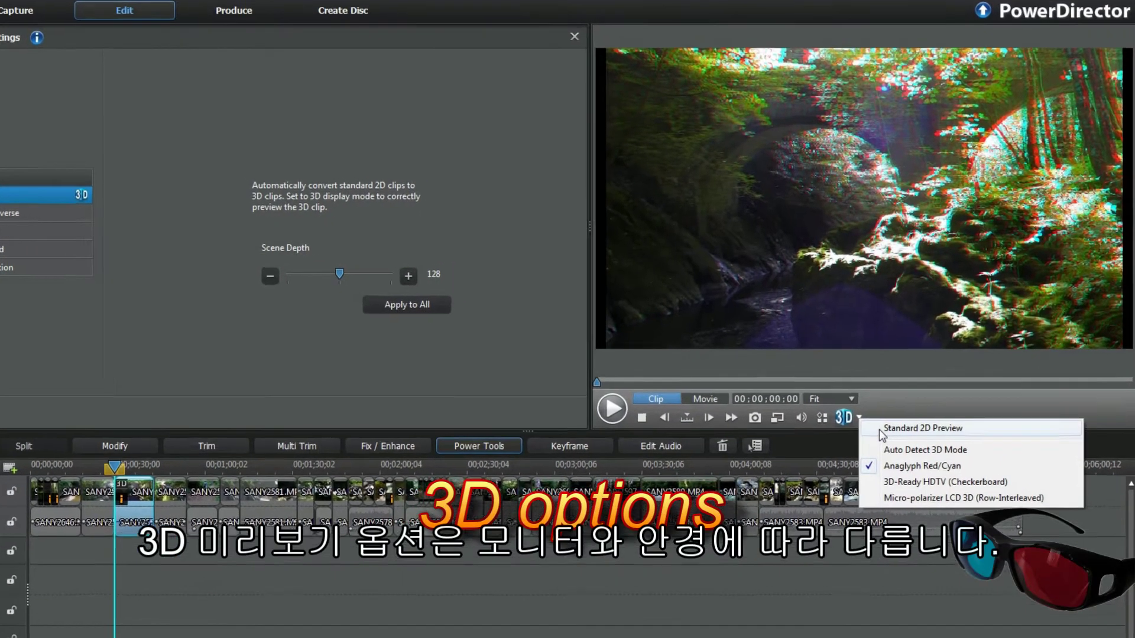
click(873, 407)
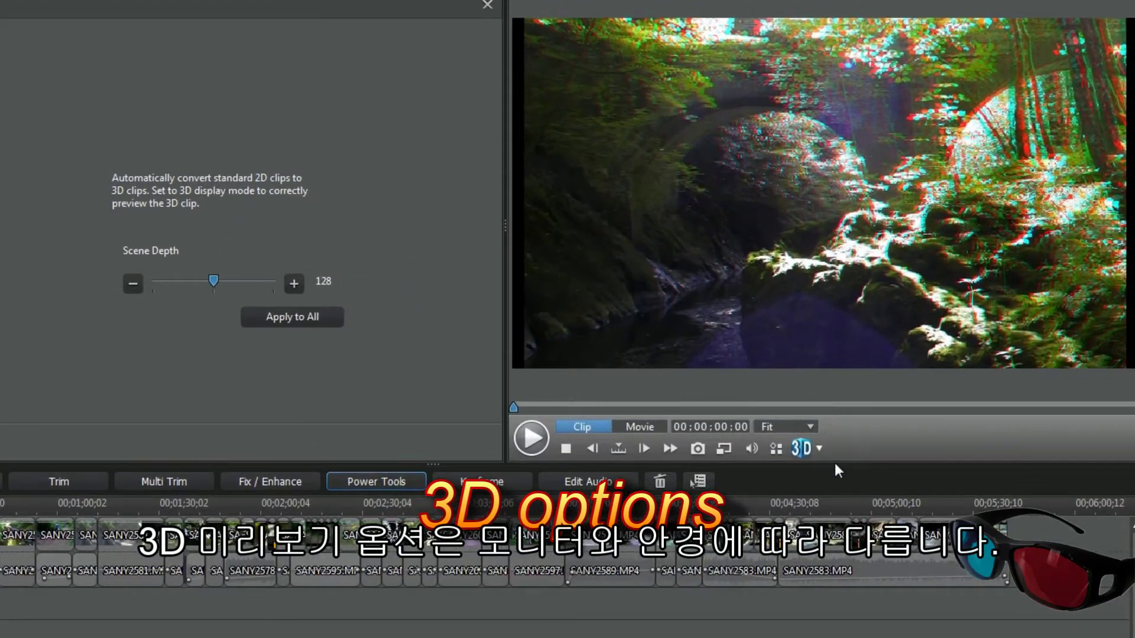
click(819, 447)
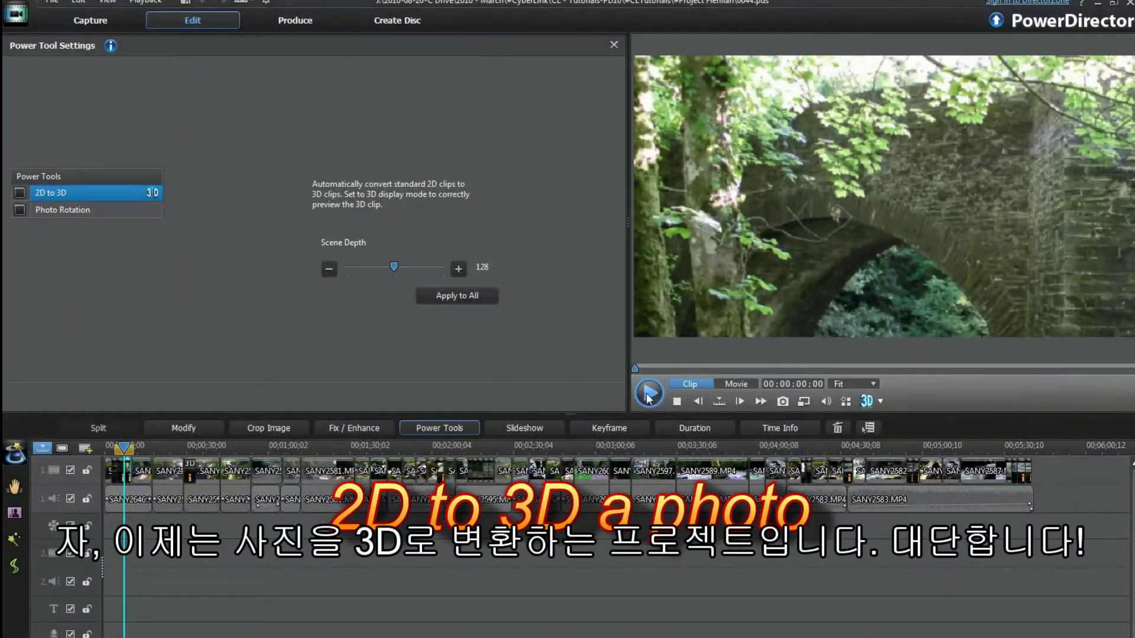
- Play the bridge photo, switch to Anaglyph Red/Cyan, then play and pause the 3D preview
click(648, 394)
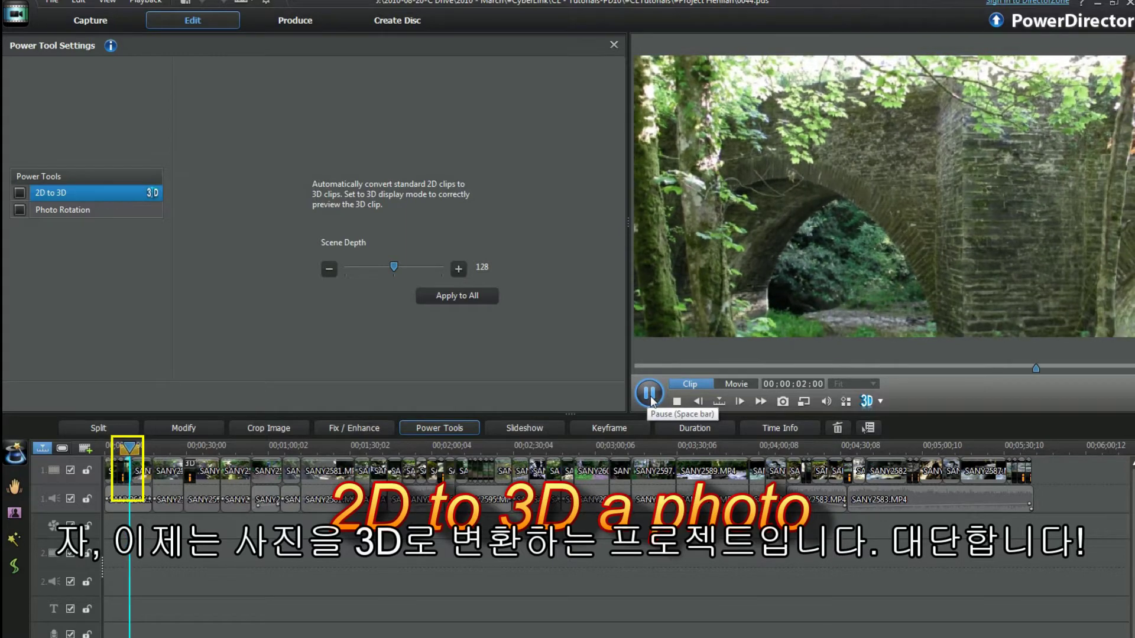
click(650, 395)
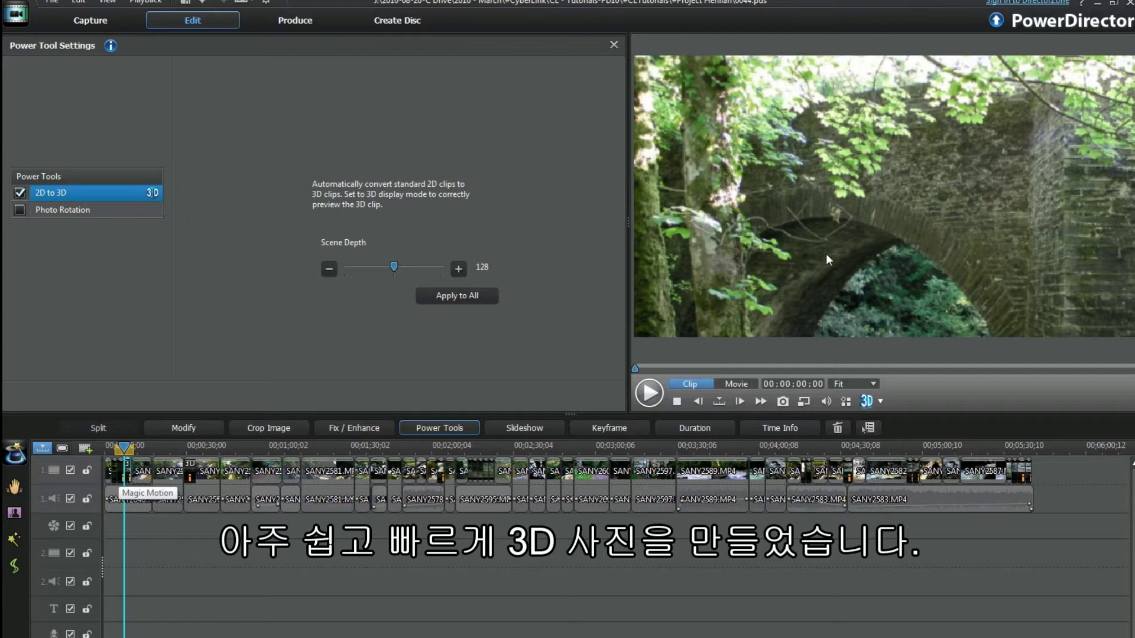
click(879, 401)
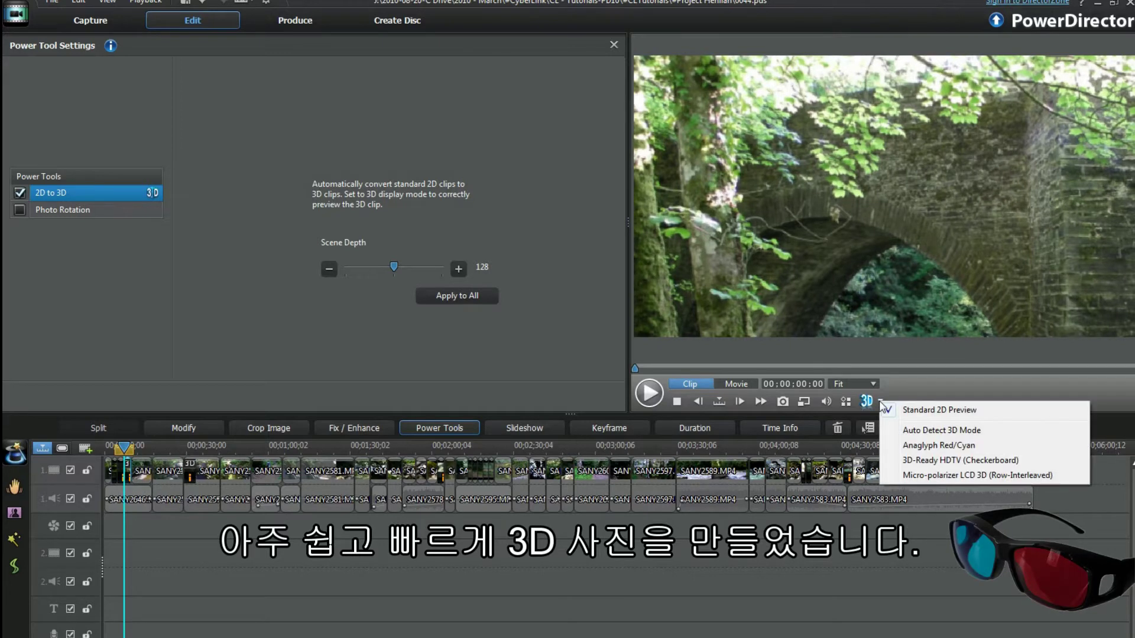
click(893, 446)
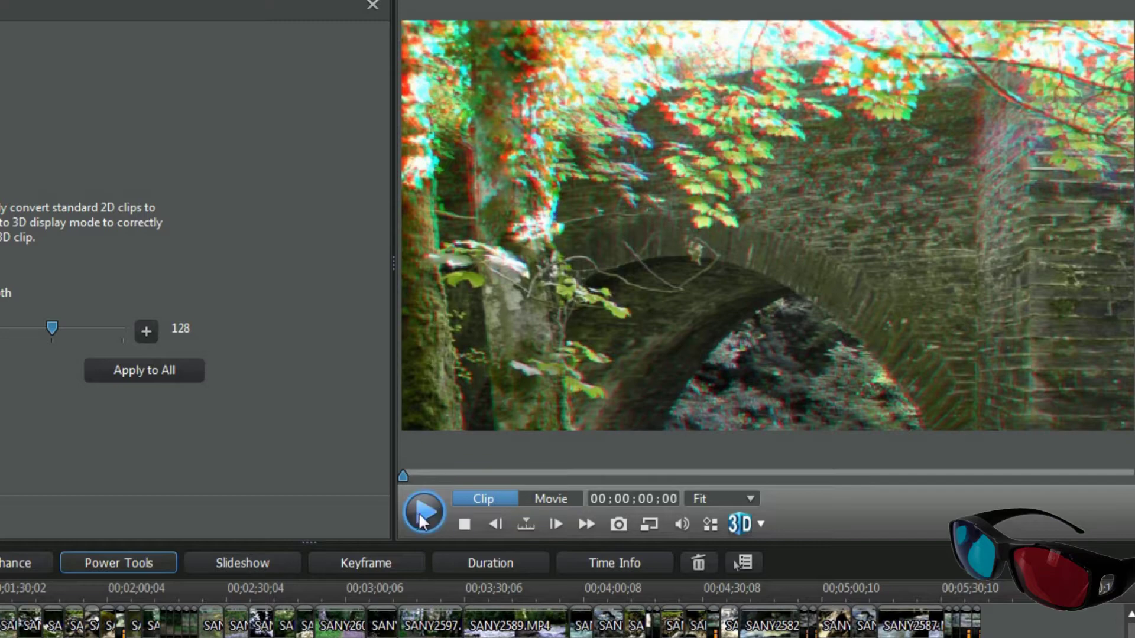
click(423, 509)
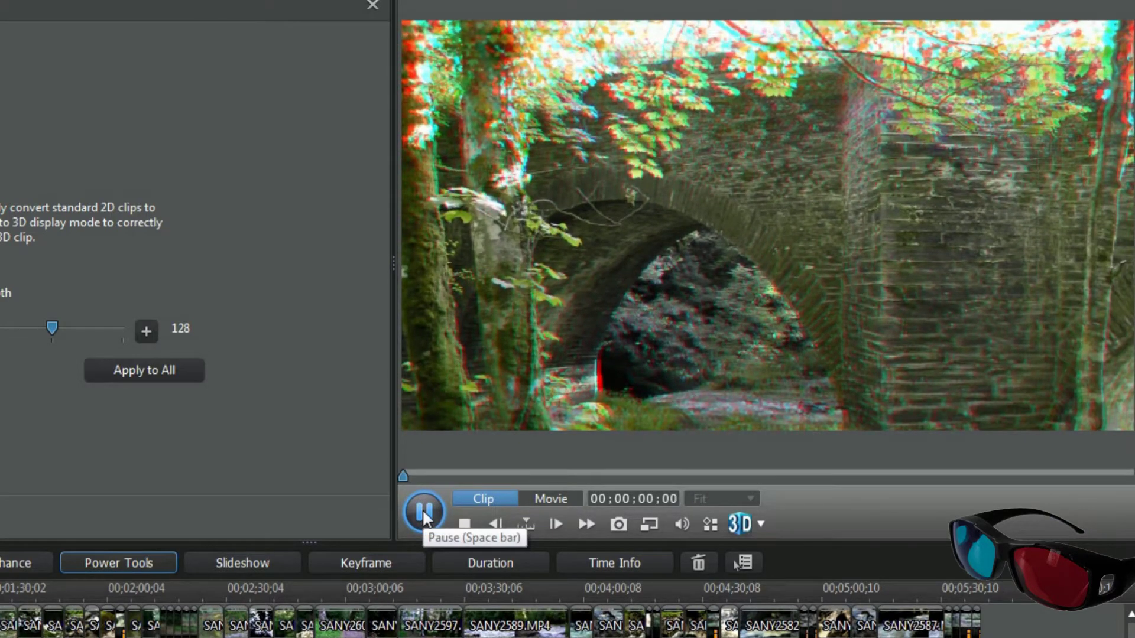
click(422, 509)
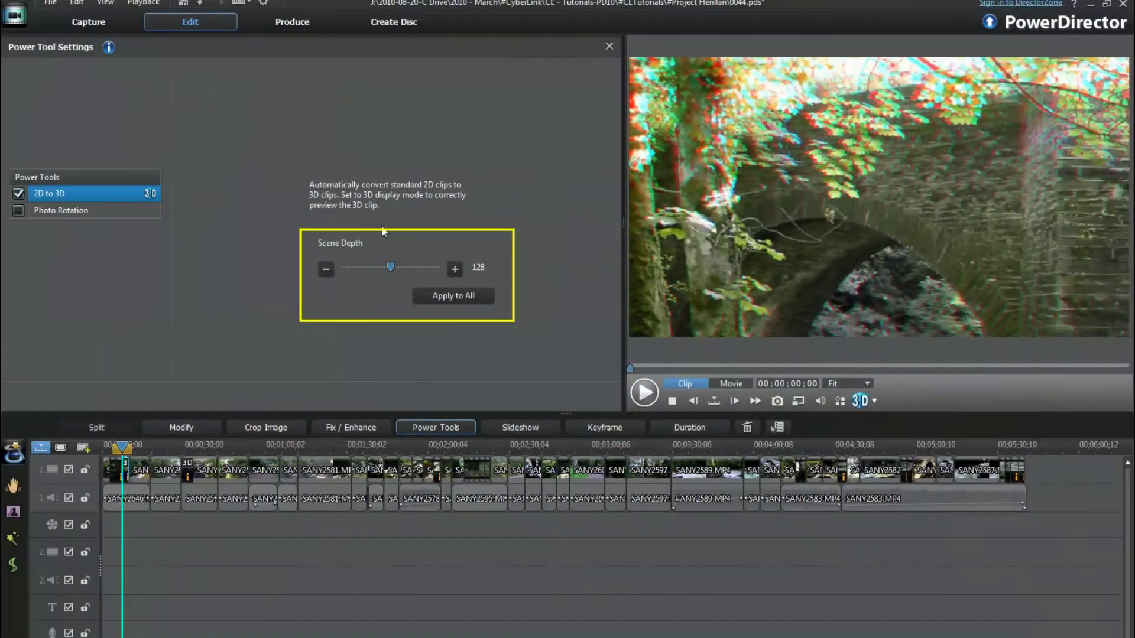
- Lower Scene Depth to 90, then drag it from 0 back up to 128
drag(390, 267, 374, 271)
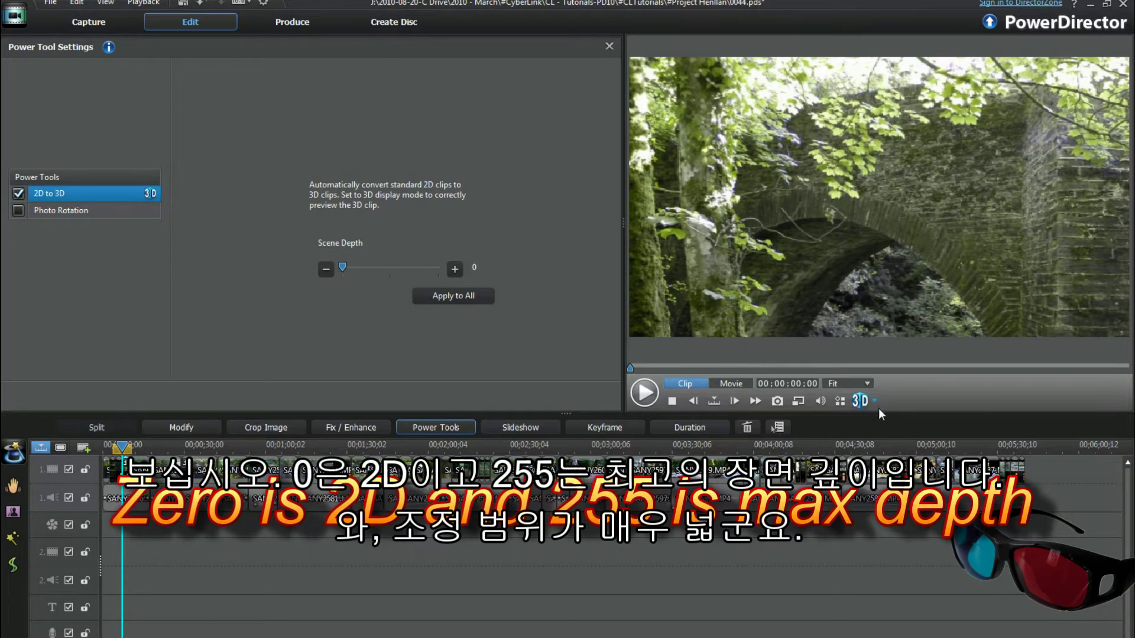
click(874, 399)
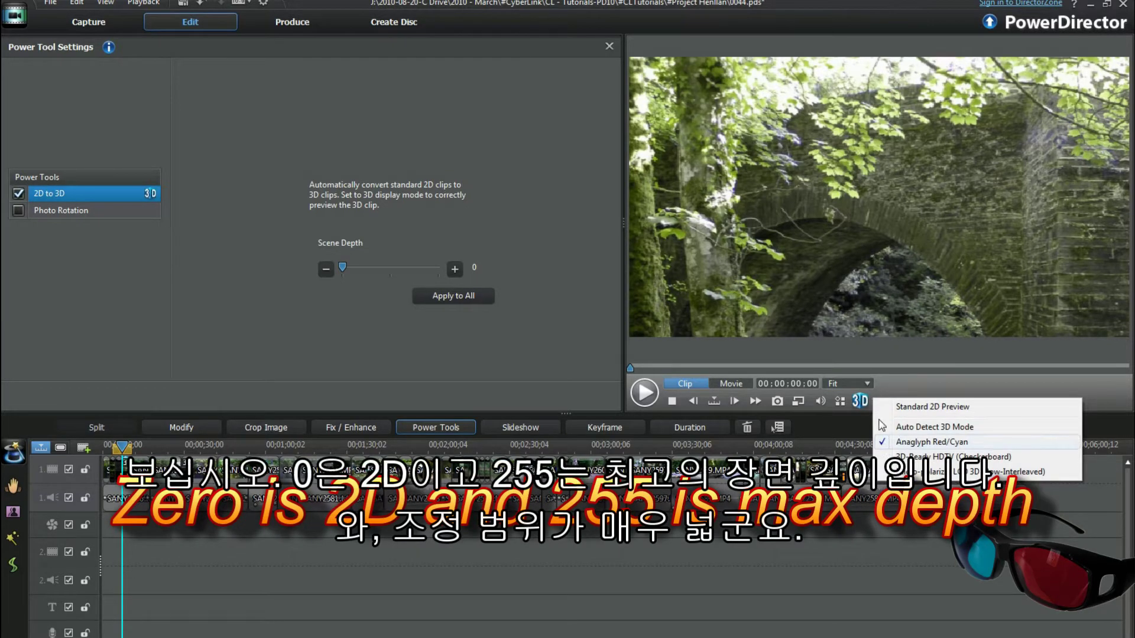
click(447, 381)
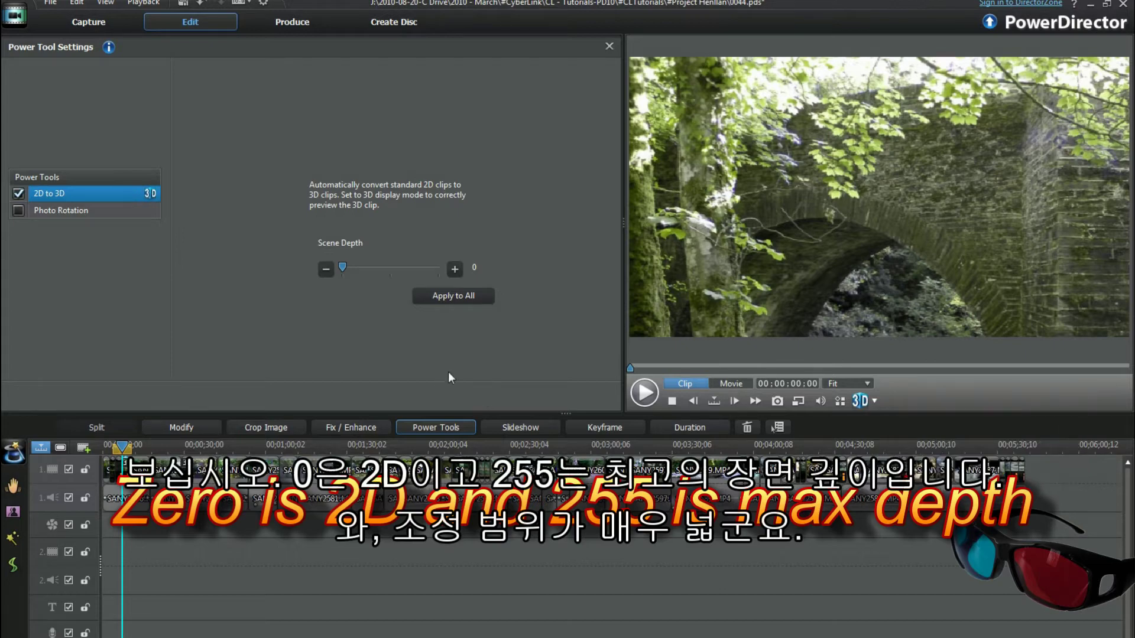
drag(343, 269, 391, 270)
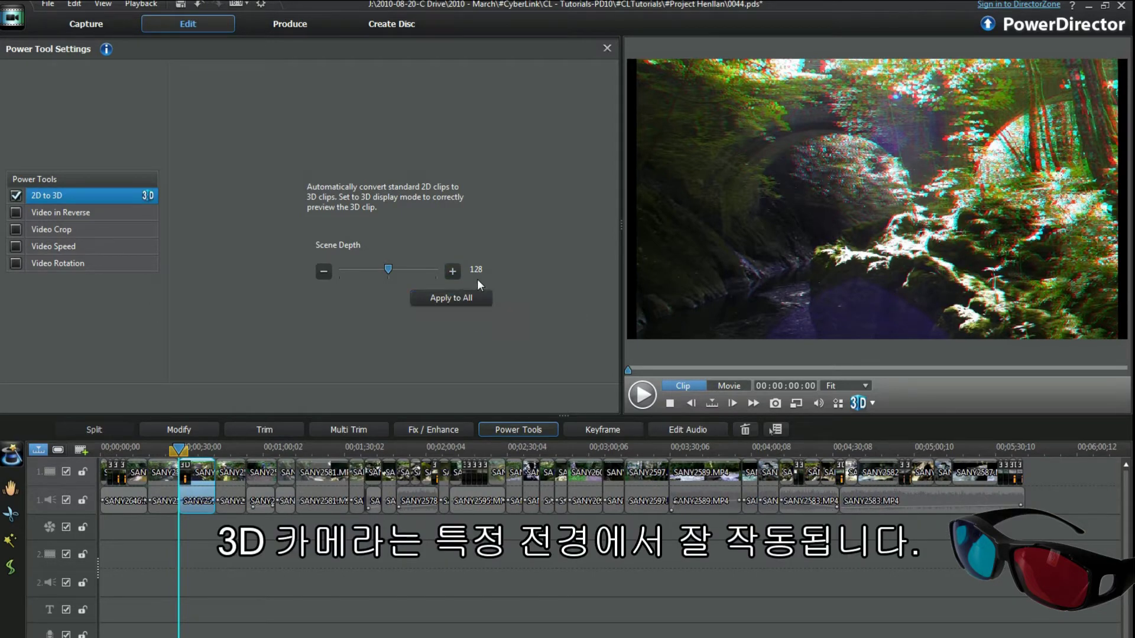
- Apply 2D-to-3D conversion to all clips, select the first audio clip, and preview the whole Movie
click(453, 300)
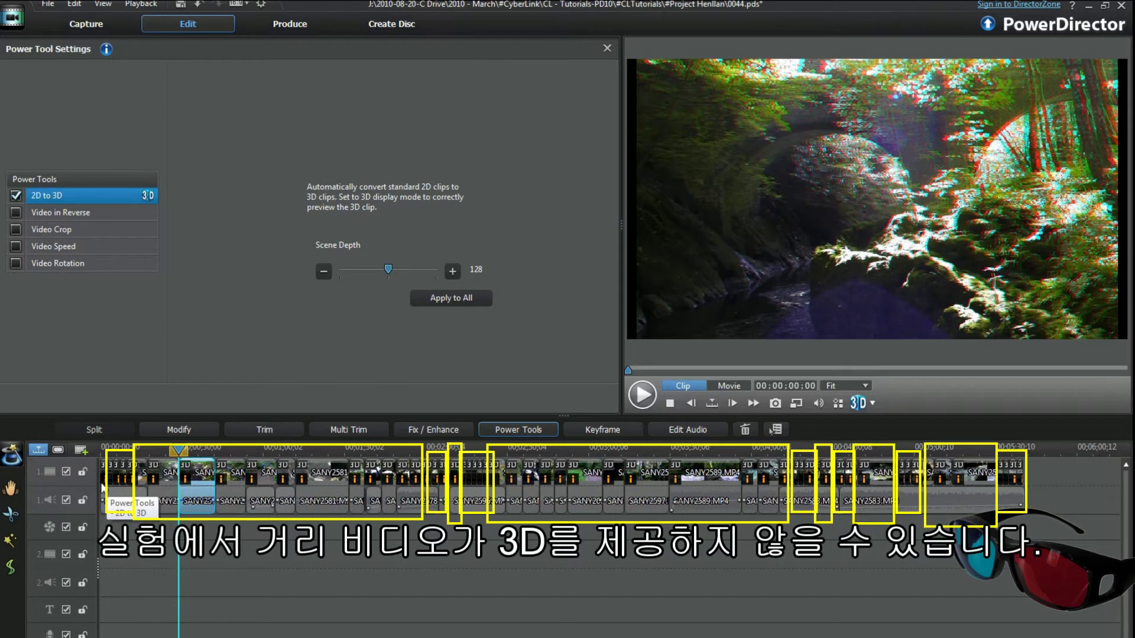
click(108, 500)
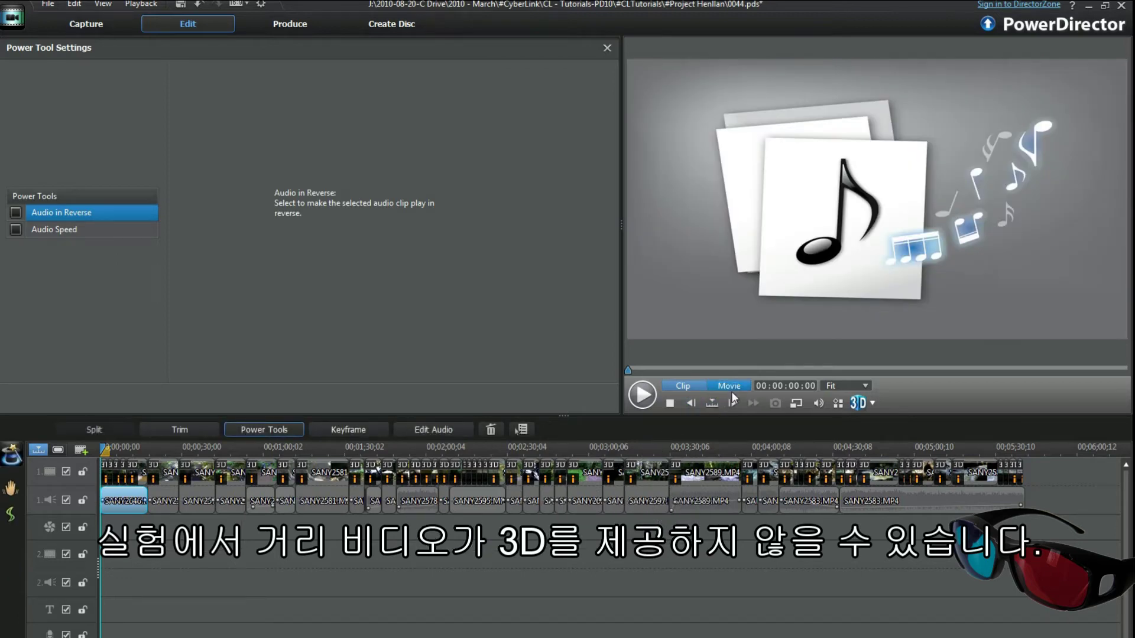
click(733, 386)
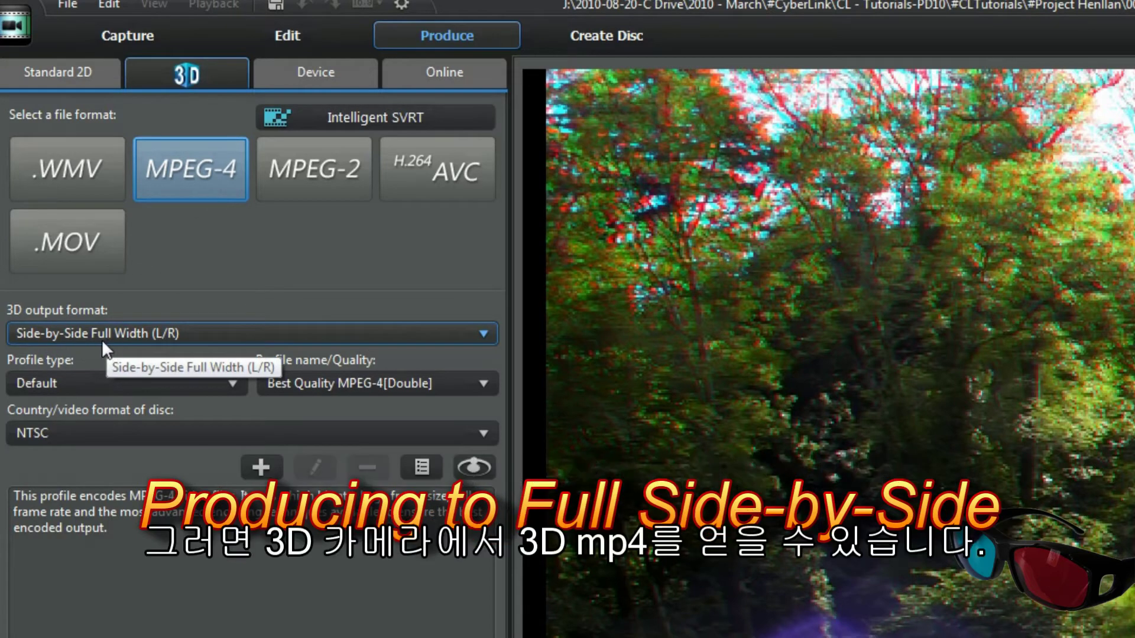
- Keep Side-by-Side Full Width (L/R) output and start producing SidebySideFull.mp4
click(487, 333)
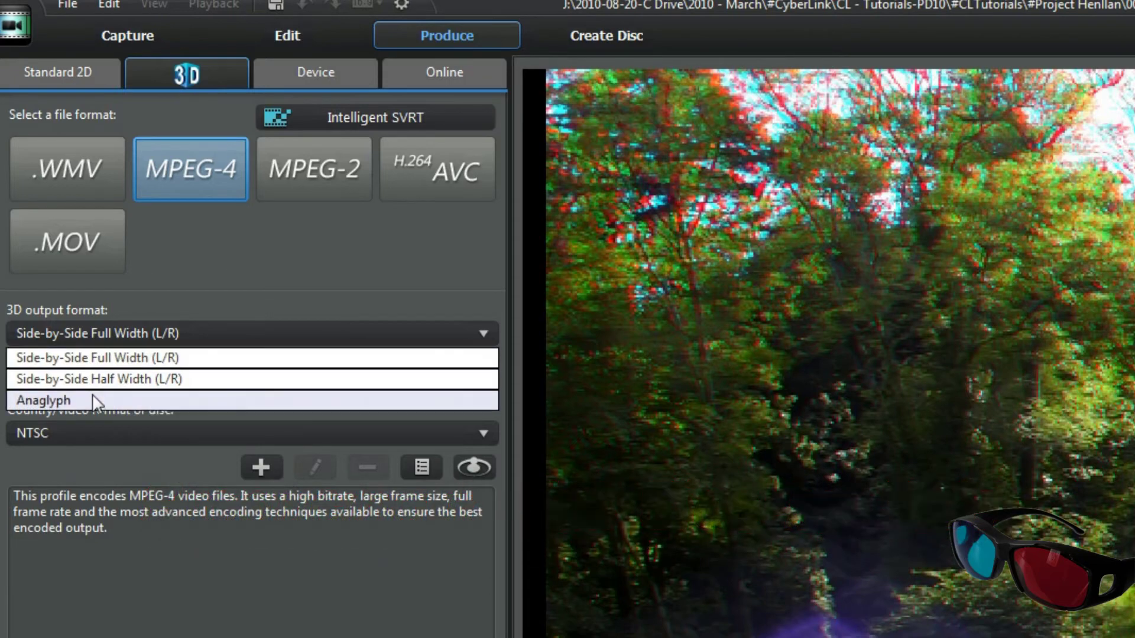
click(330, 237)
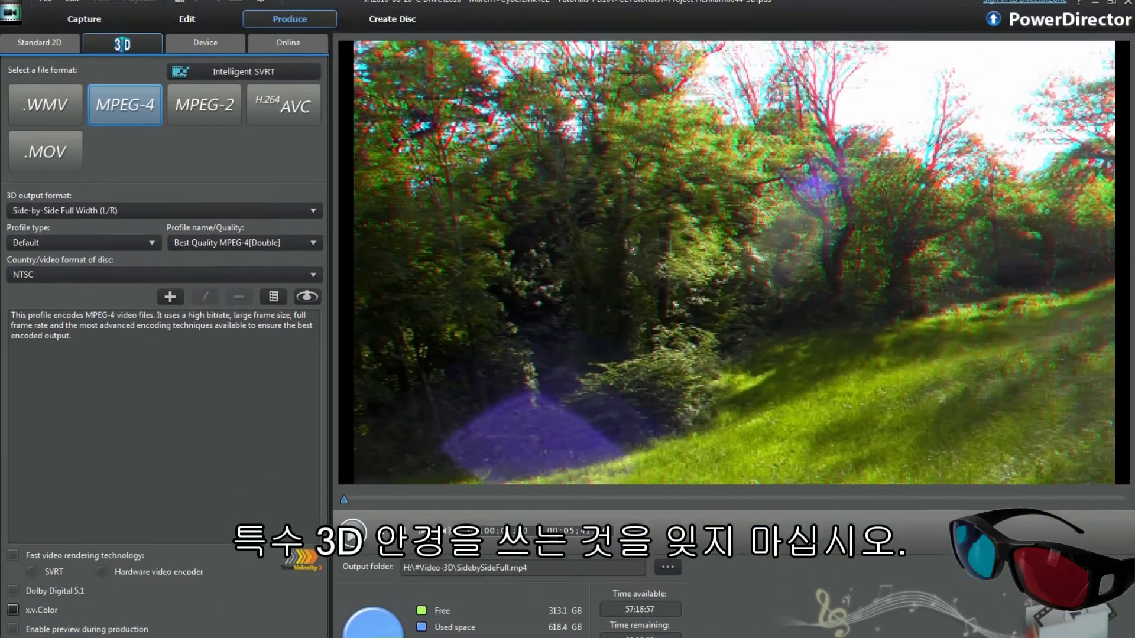
click(284, 627)
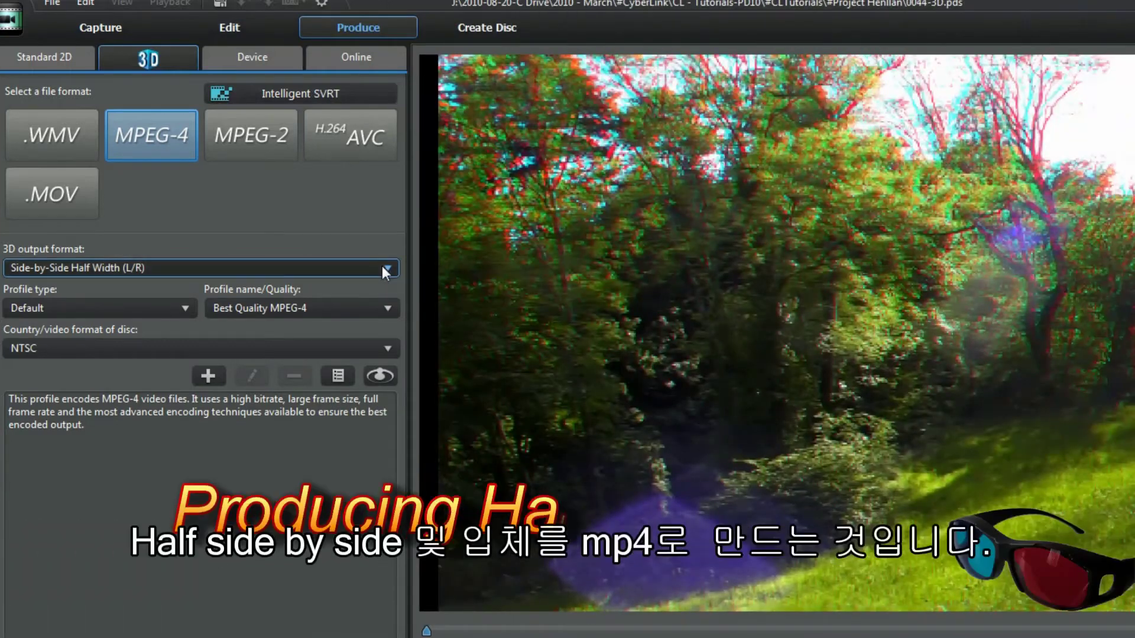
- Change the 3D output format to Side-by-Side Half Width (L/R) and start production
click(385, 271)
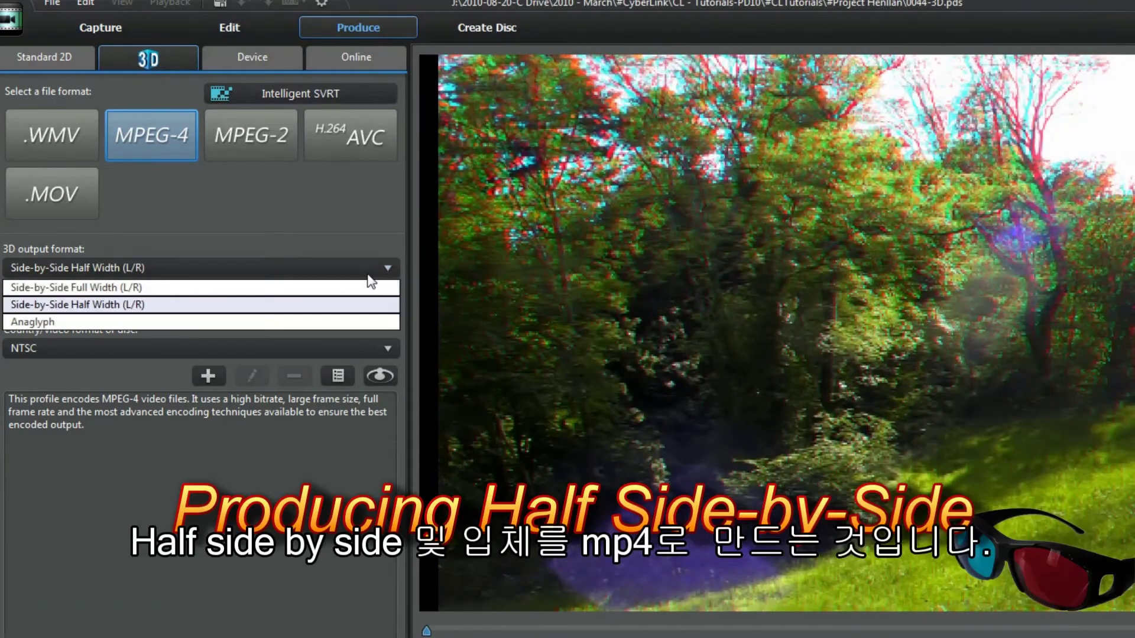
click(201, 306)
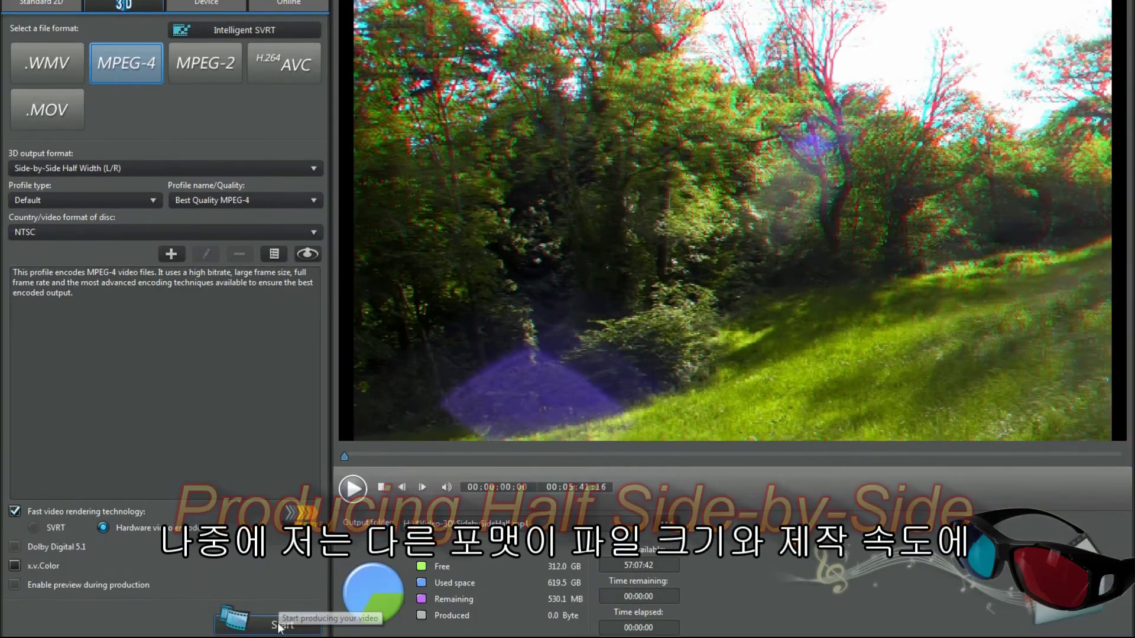
click(324, 625)
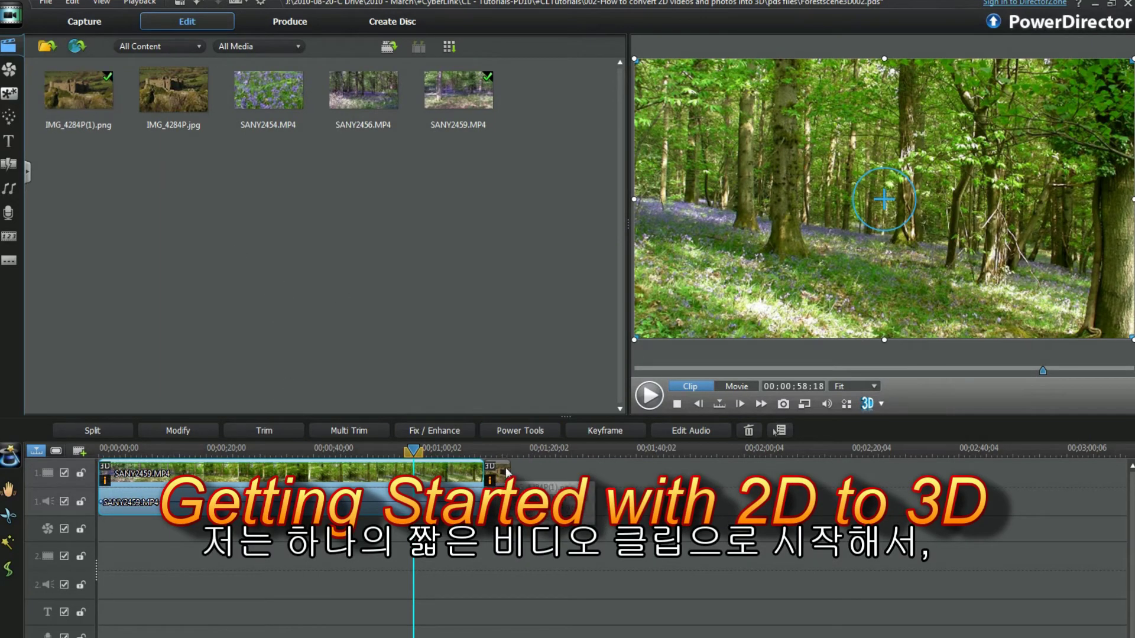
- Show the forest clip's 2D-to-3D settings at depth 128, then select the IMG_4284P(1).png photo clip
click(527, 432)
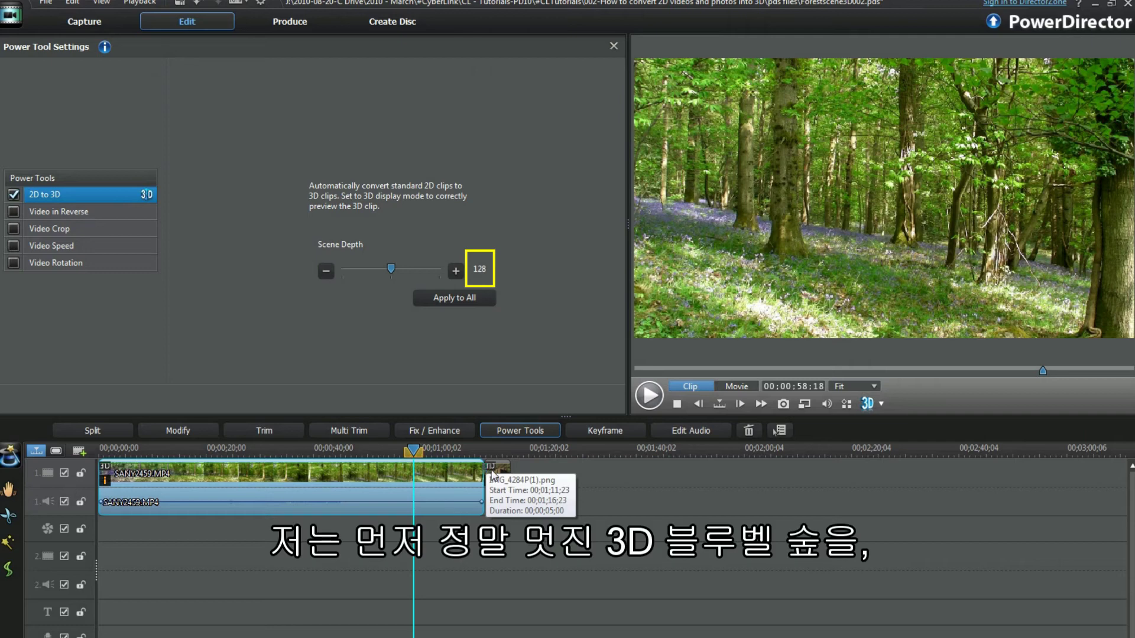
click(505, 480)
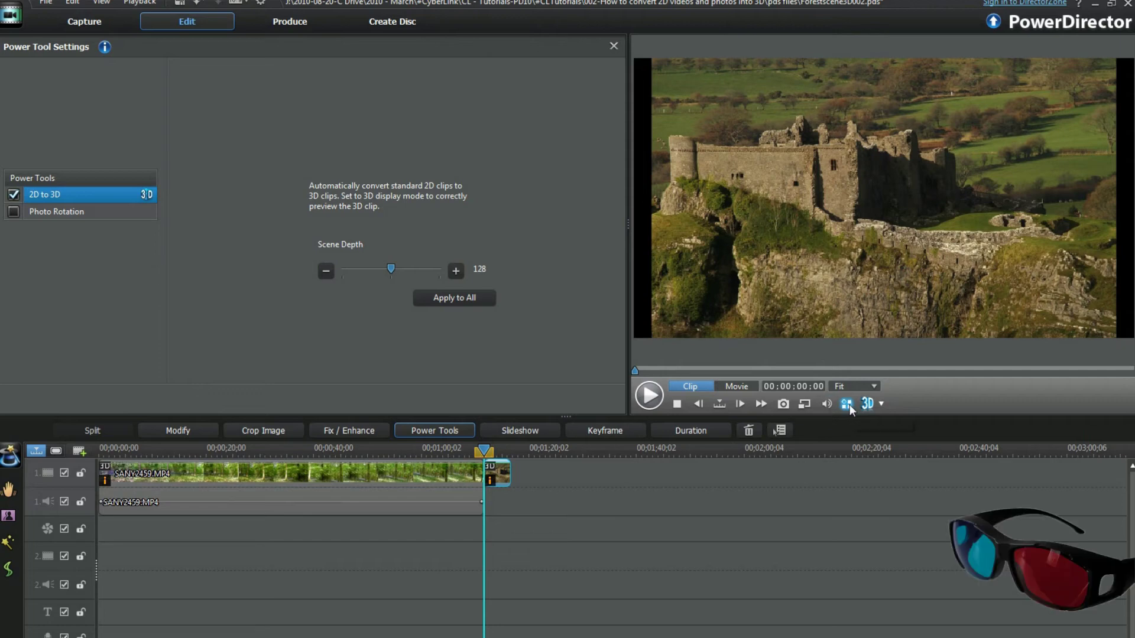
- Preview in Anaglyph Red/Cyan, move the playhead back to about 00:01:06, and play the movie
click(881, 404)
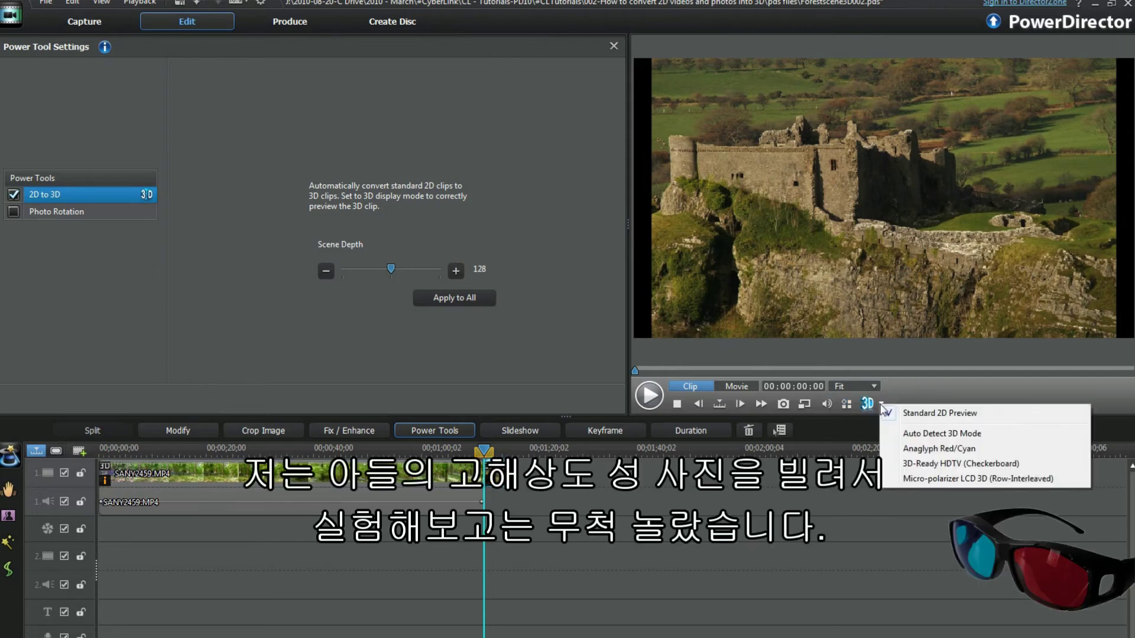
click(898, 451)
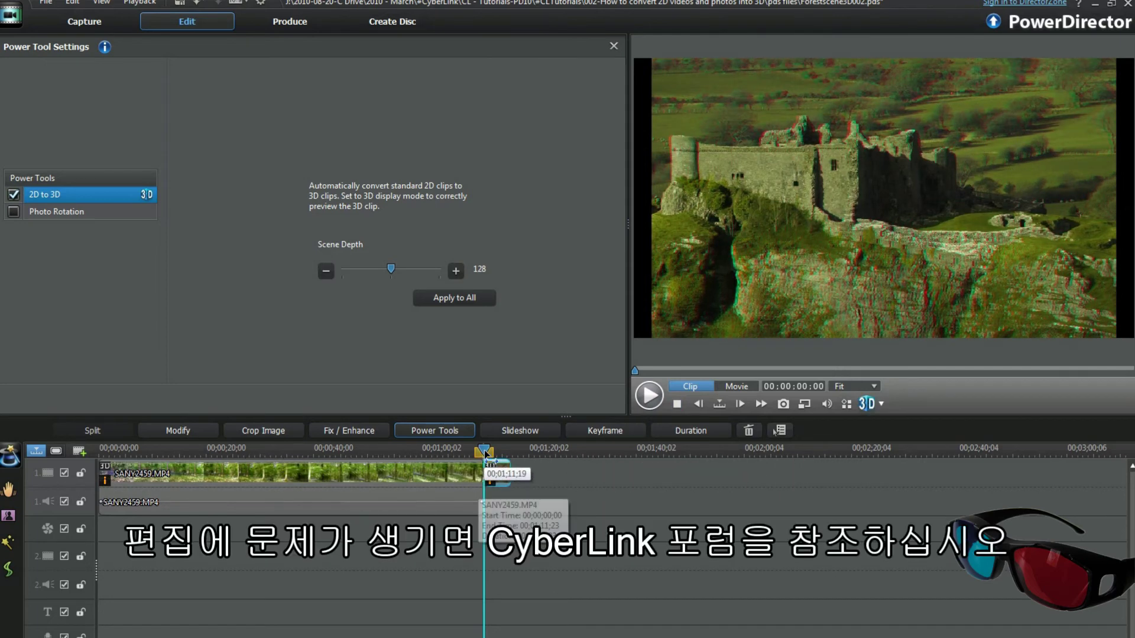
click(486, 455)
drag(486, 454, 456, 454)
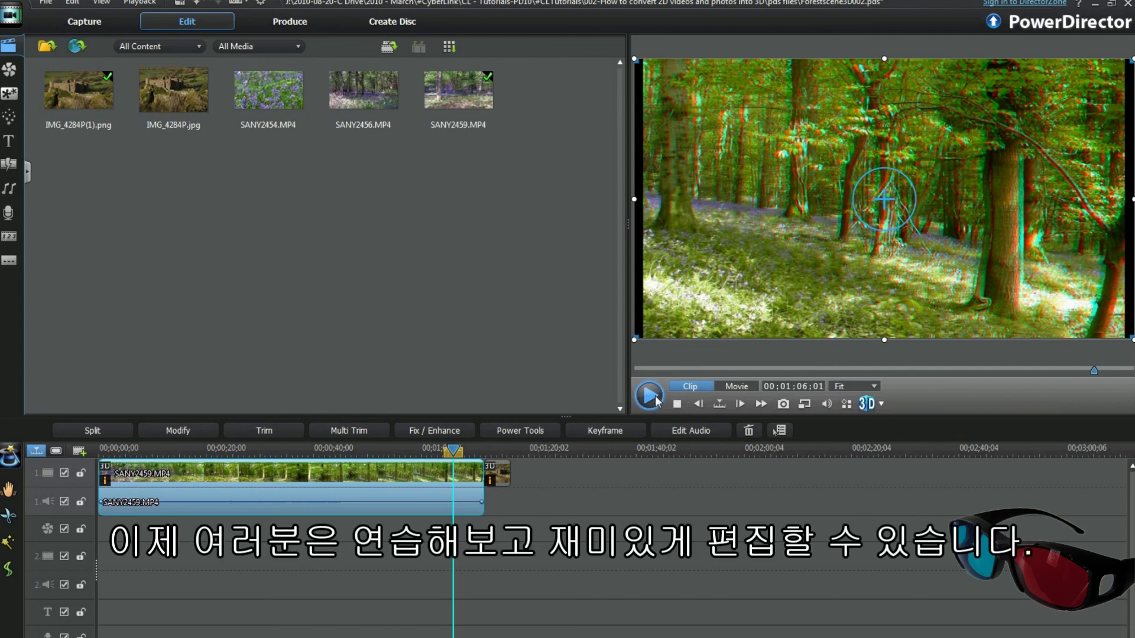
click(650, 396)
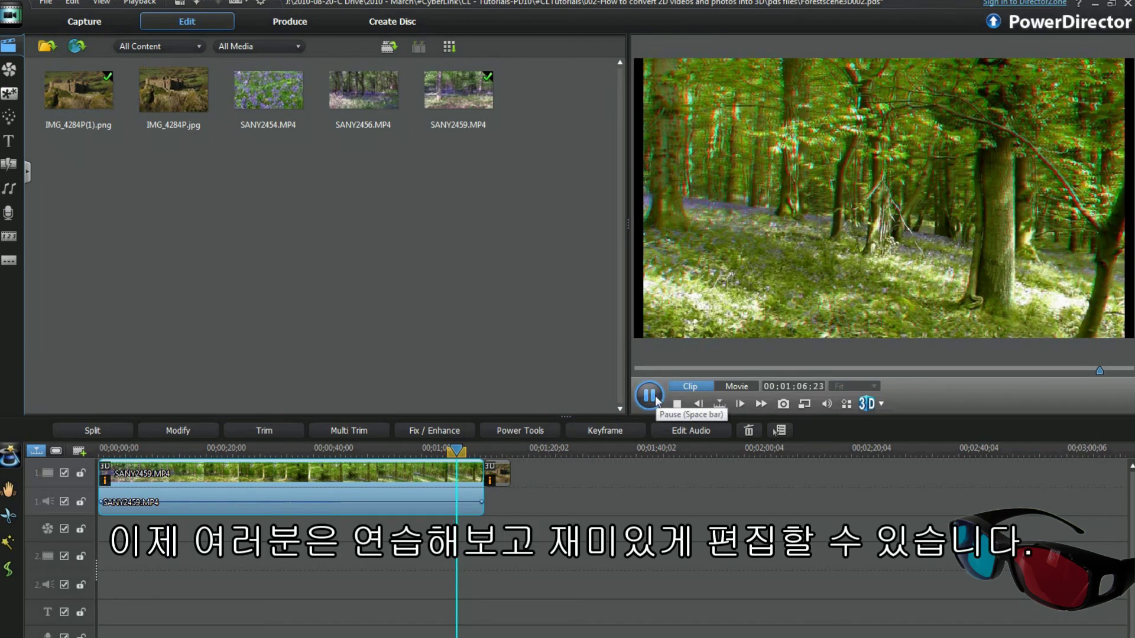